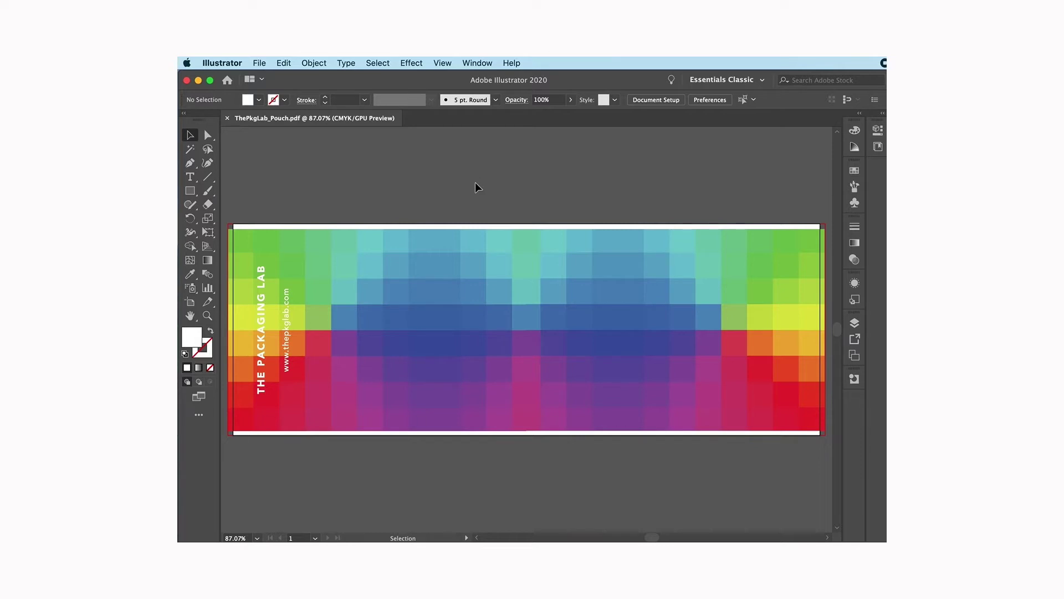
key(z)
click(291, 324)
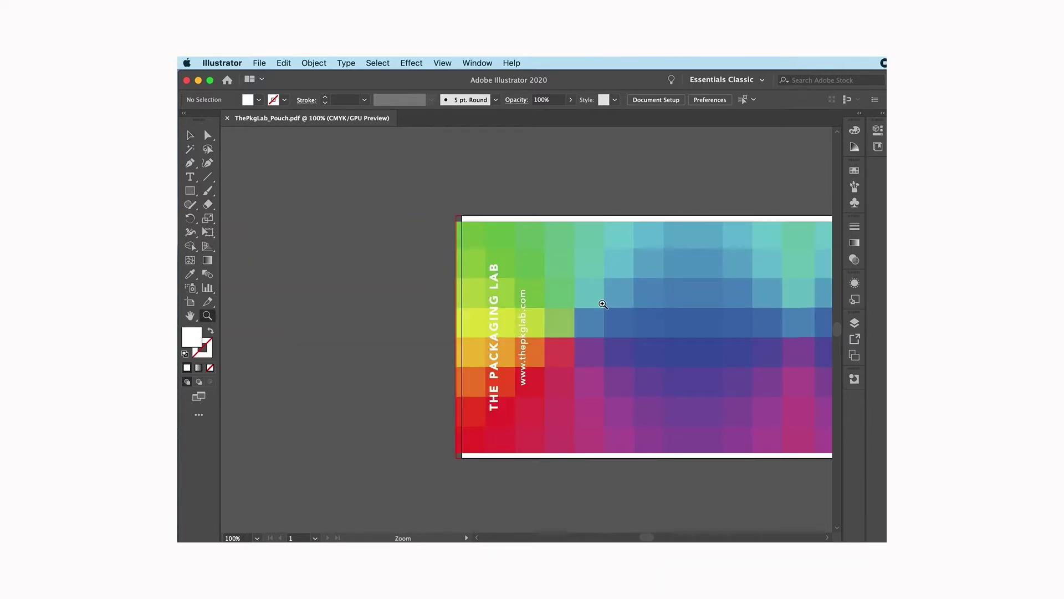
click(530, 325)
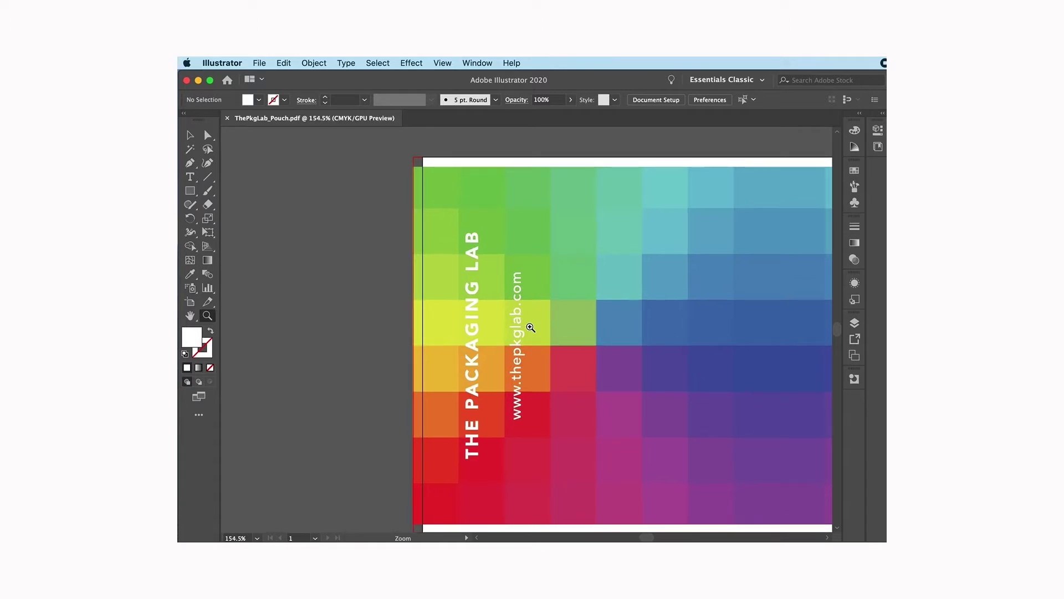
click(529, 327)
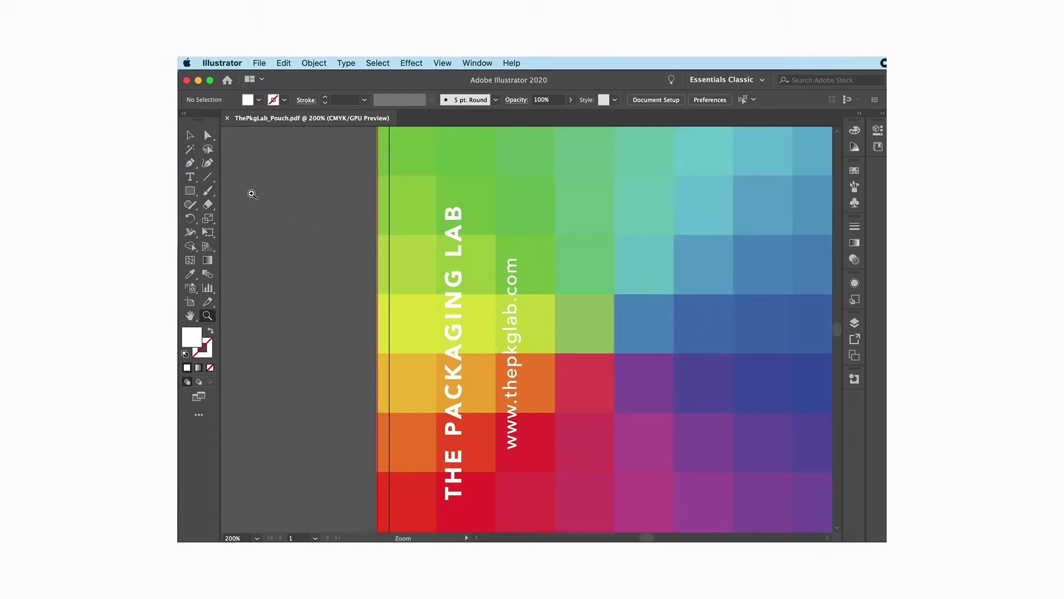
click(189, 135)
click(516, 313)
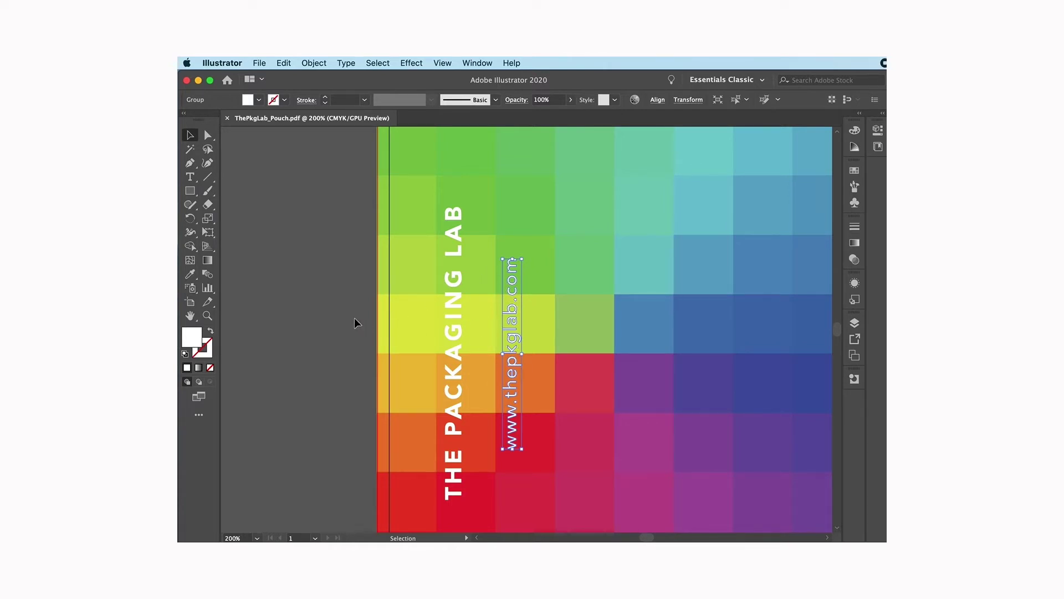
key(super+shift+o)
key(super+0)
click(335, 168)
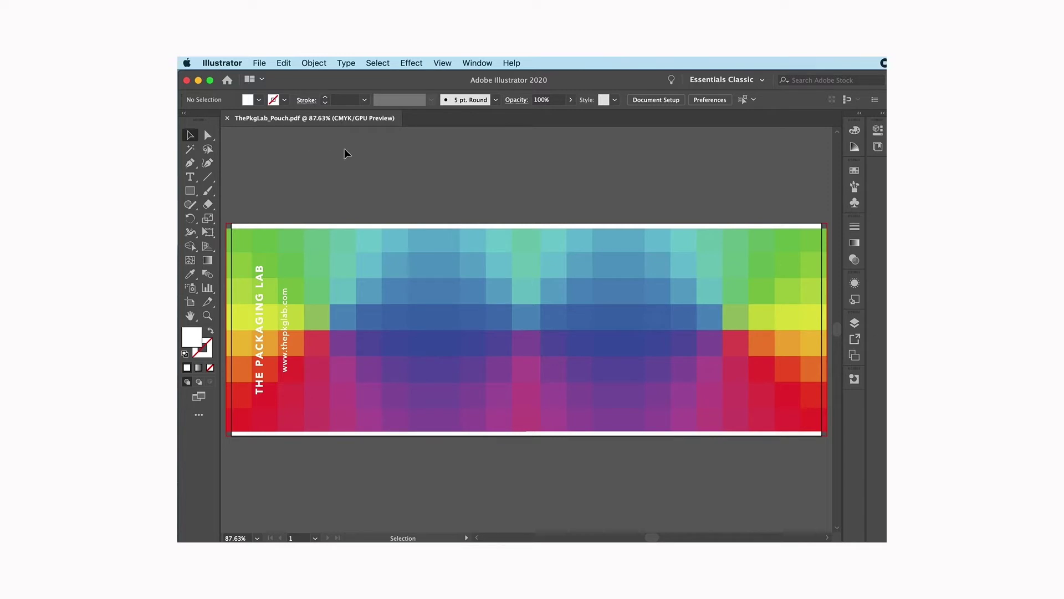
Step: Switch the document colour mode to RGB Color and then back to CMYK Color
click(259, 64)
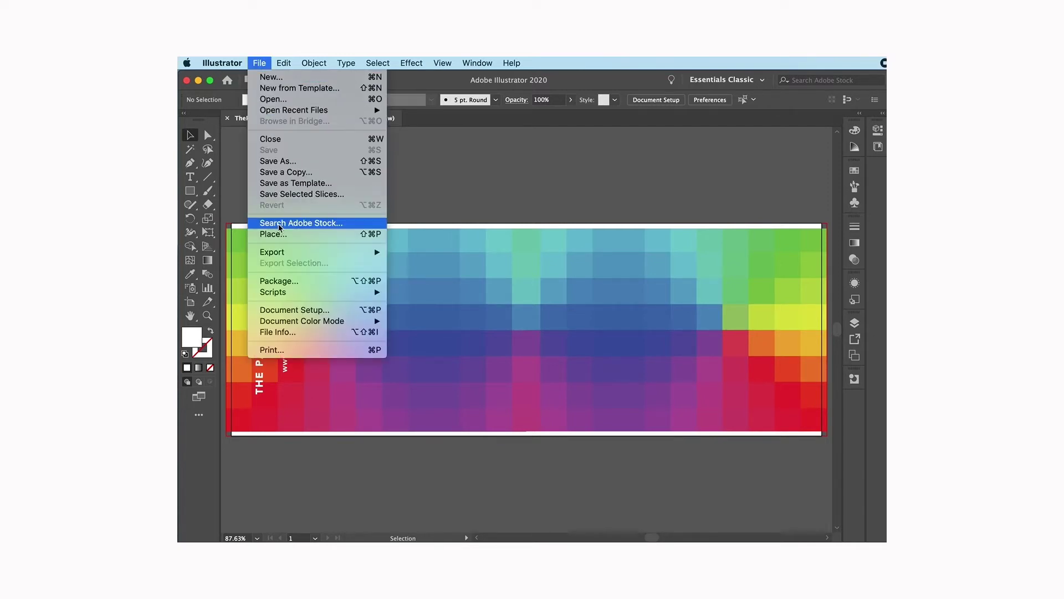
mouse_move(289, 323)
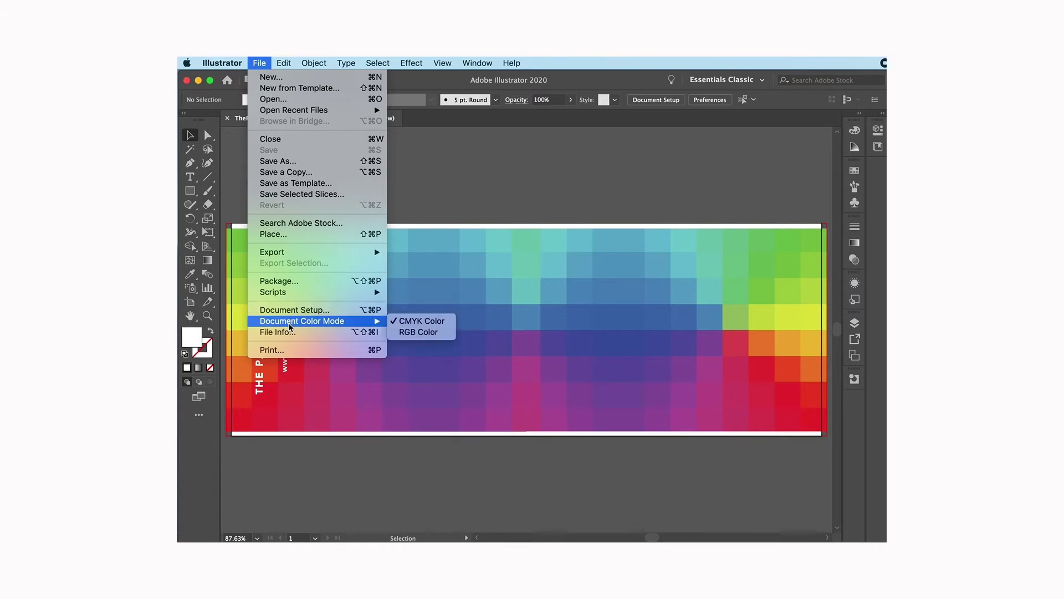
click(419, 332)
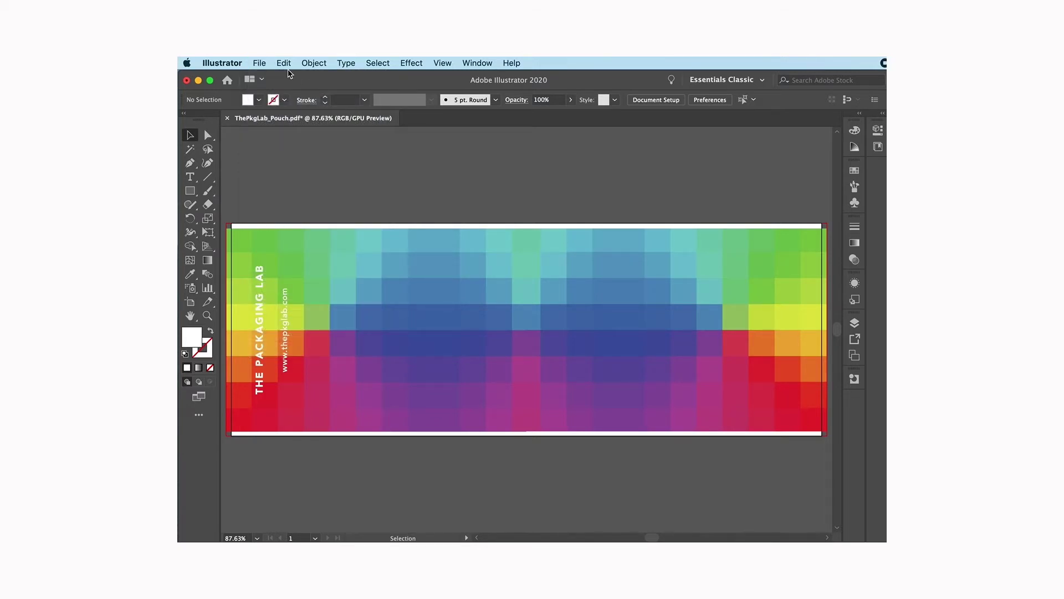
click(264, 62)
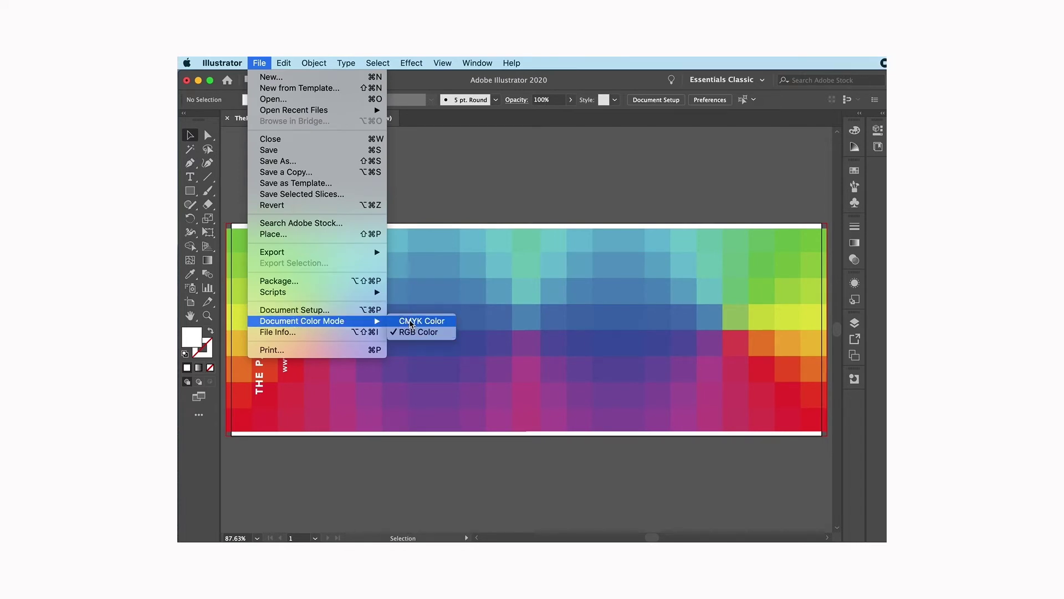
click(412, 322)
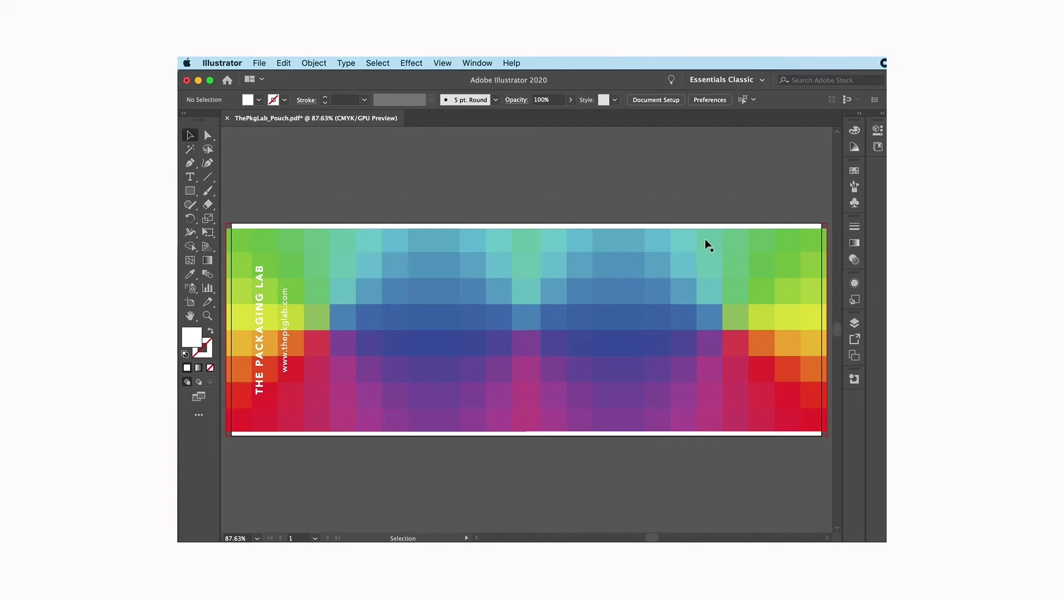
click(855, 172)
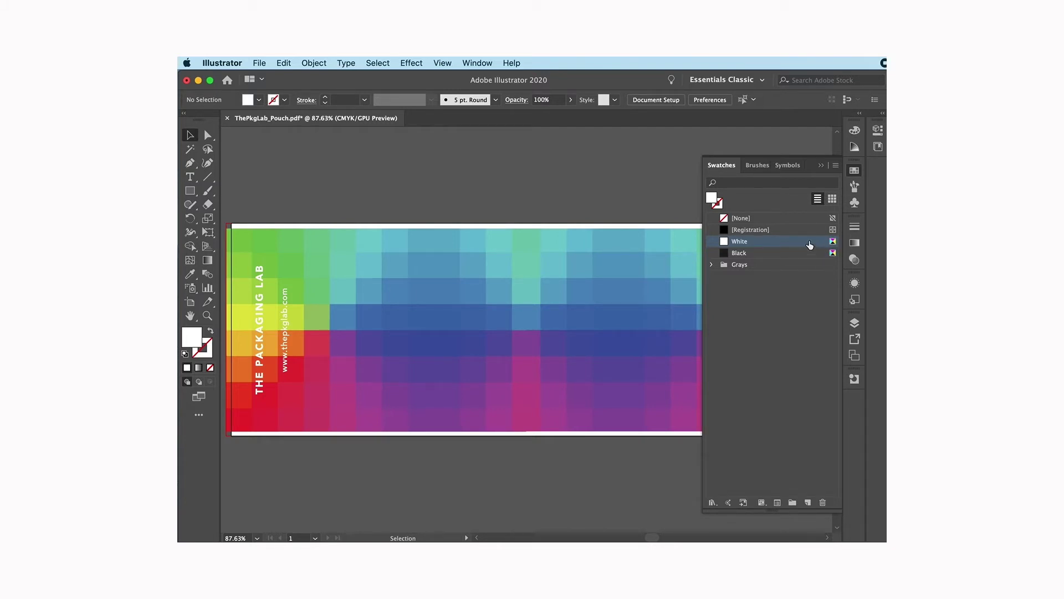
click(821, 166)
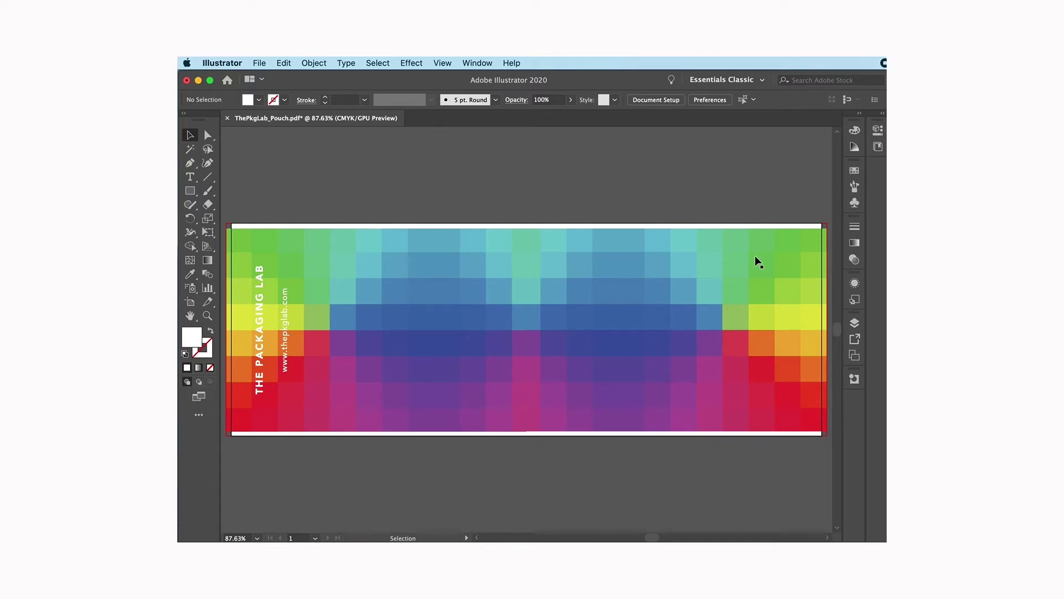
click(854, 356)
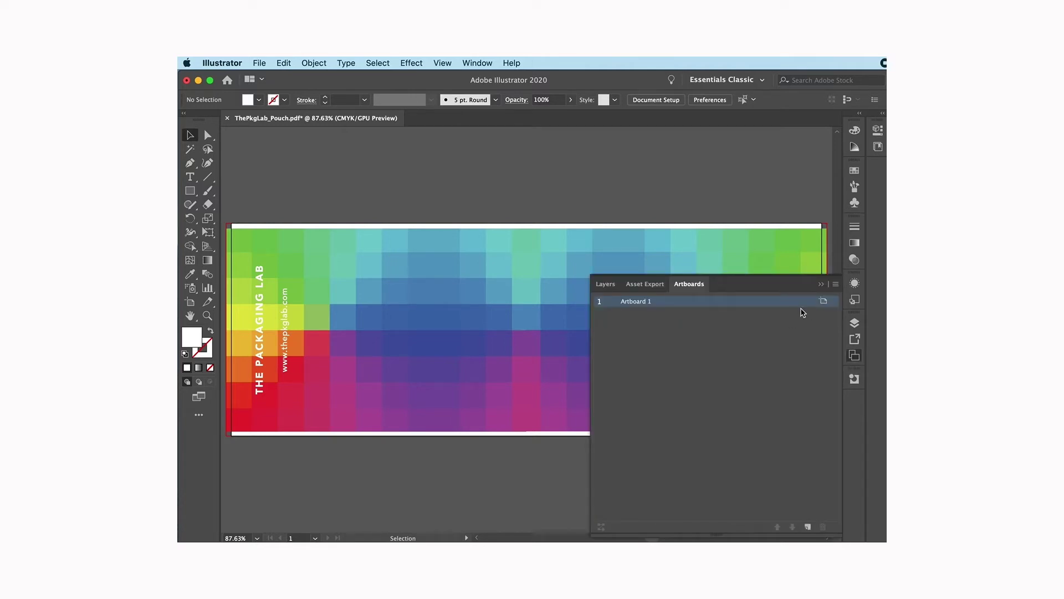
click(824, 302)
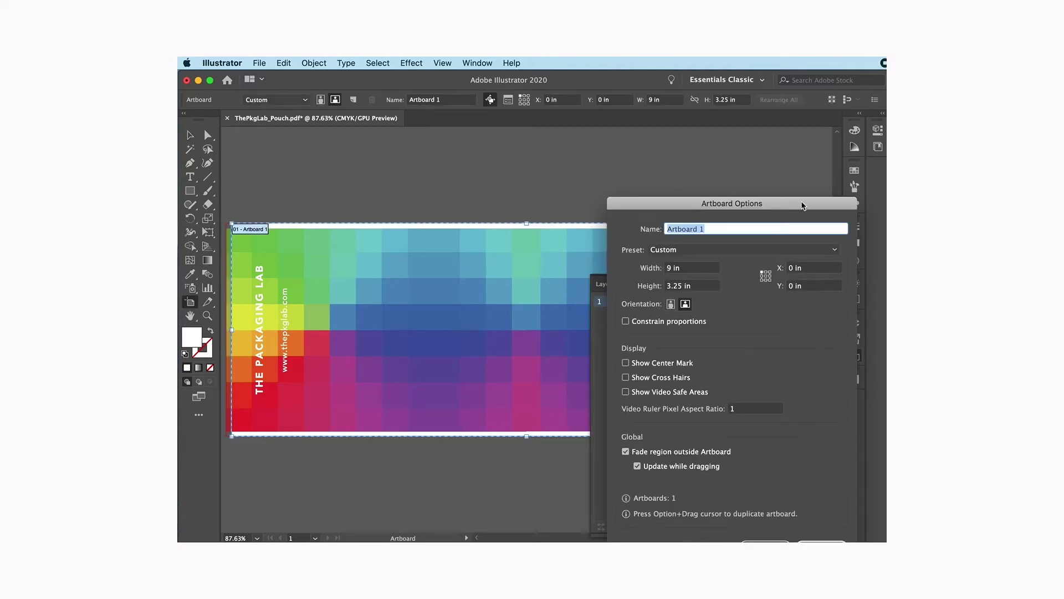
drag(801, 203, 775, 137)
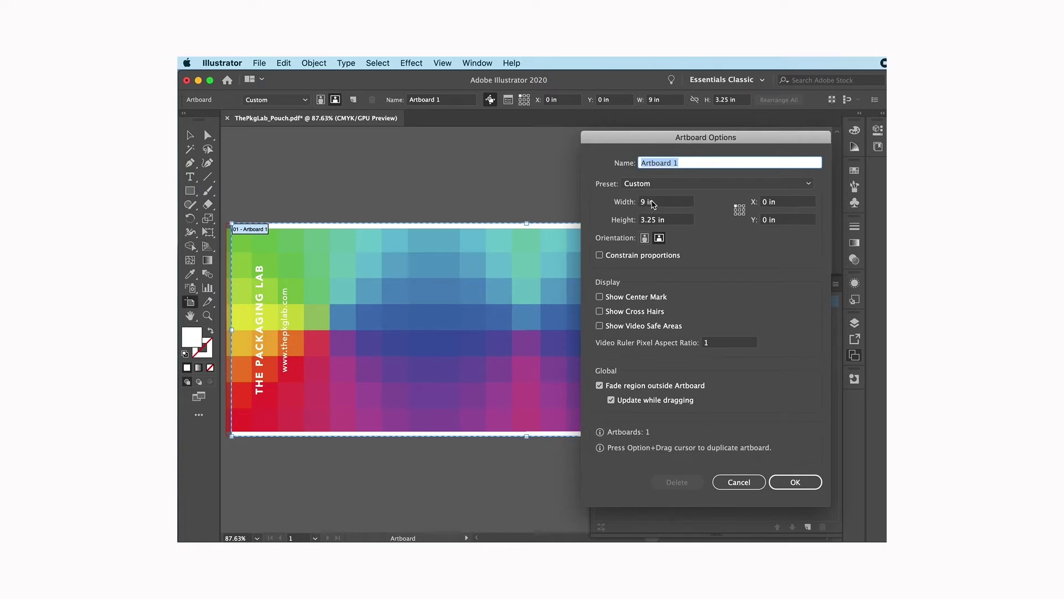
click(780, 482)
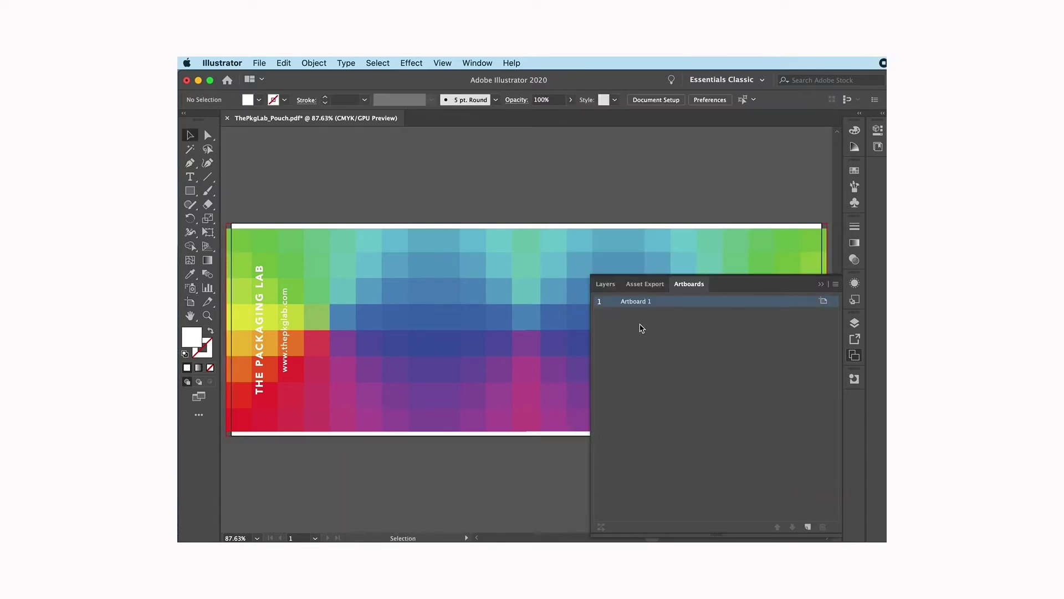
click(821, 284)
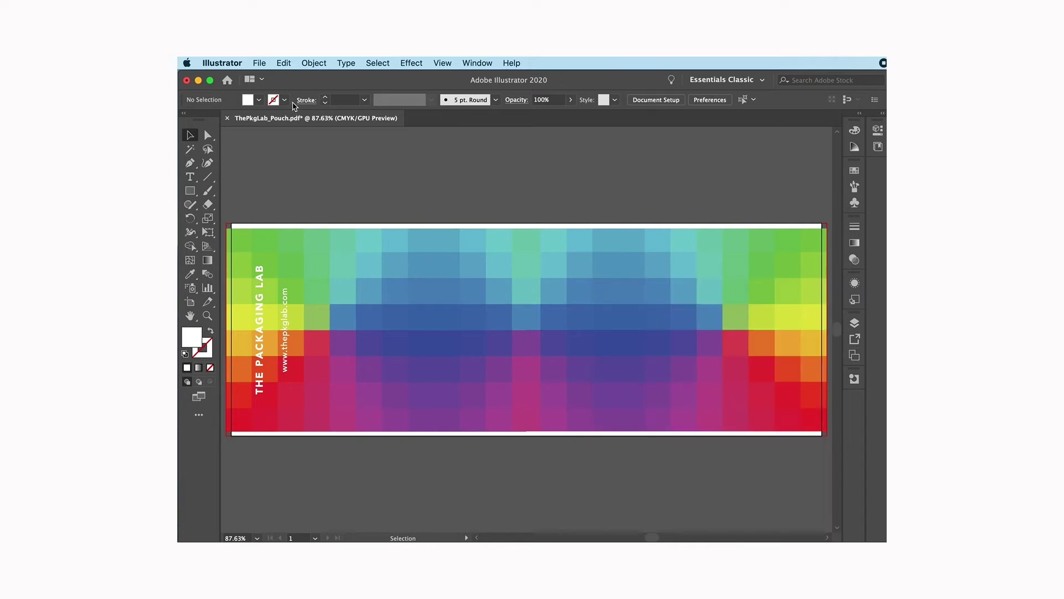
Step: In Document Setup, link the bleed so all four sides read 0.0787 in
click(259, 63)
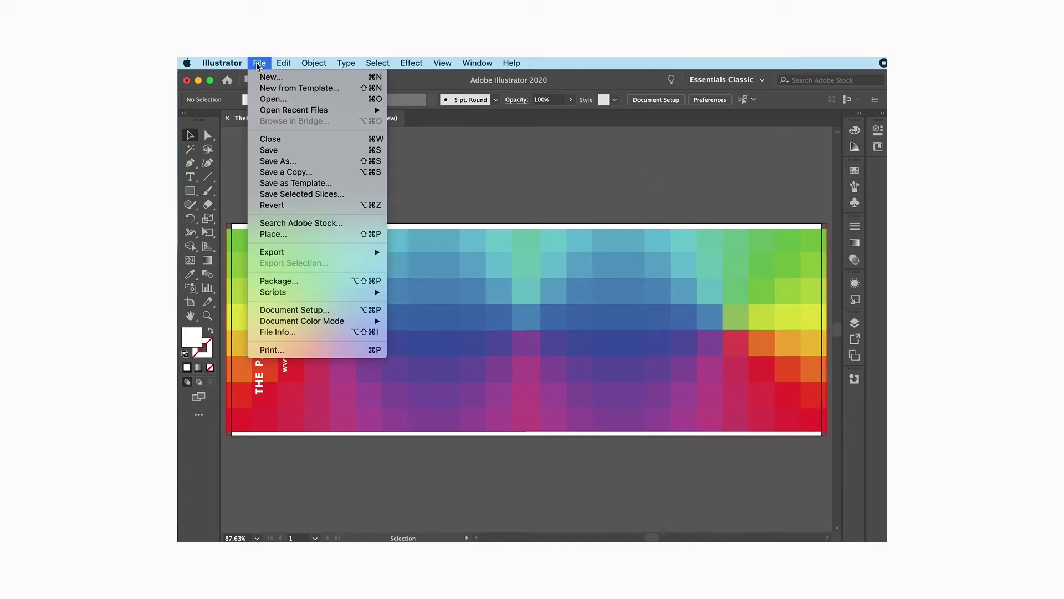
click(323, 311)
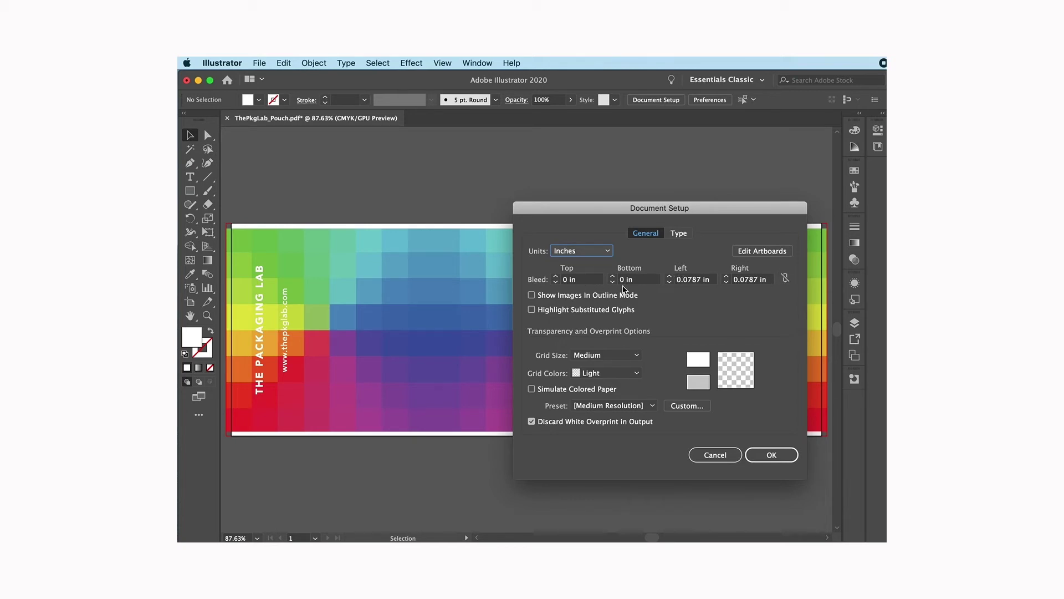
click(785, 278)
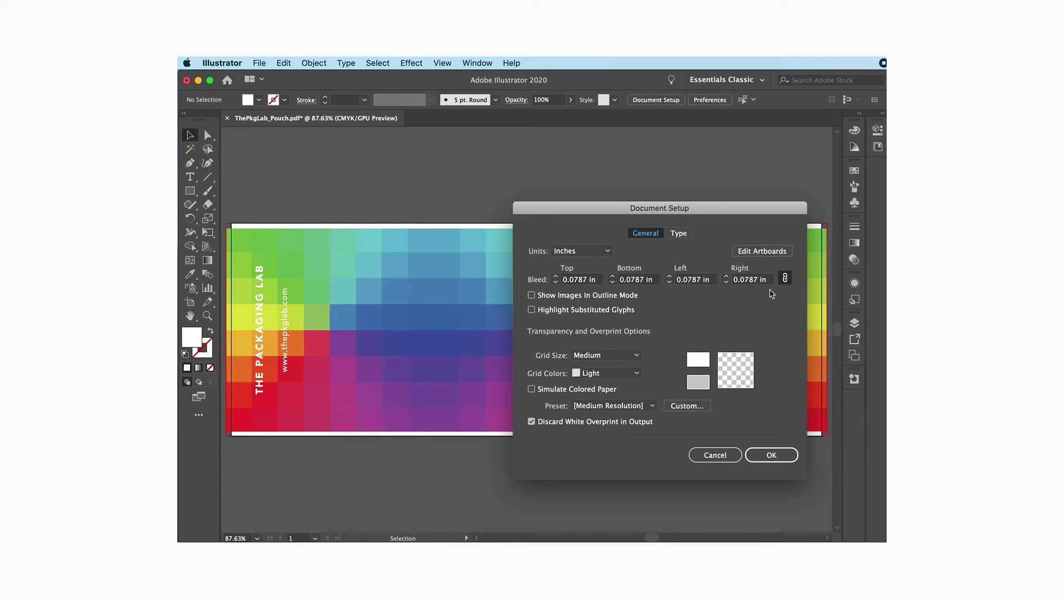
Step: Unlink the bleed, set top and bottom to 0 in, keep left/right at 0.0787 in
click(786, 278)
click(556, 281)
click(612, 281)
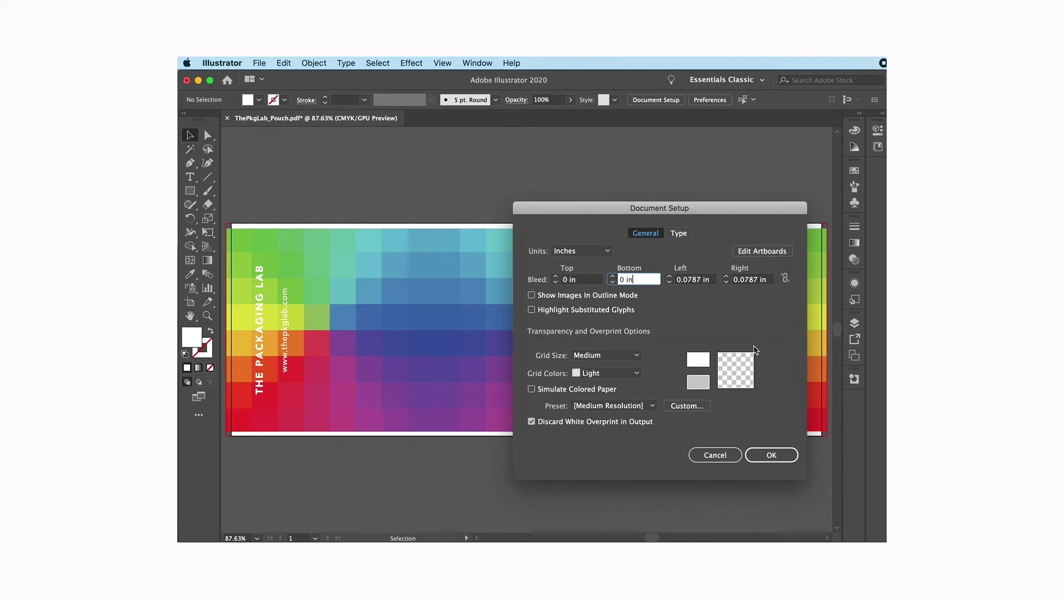
click(774, 455)
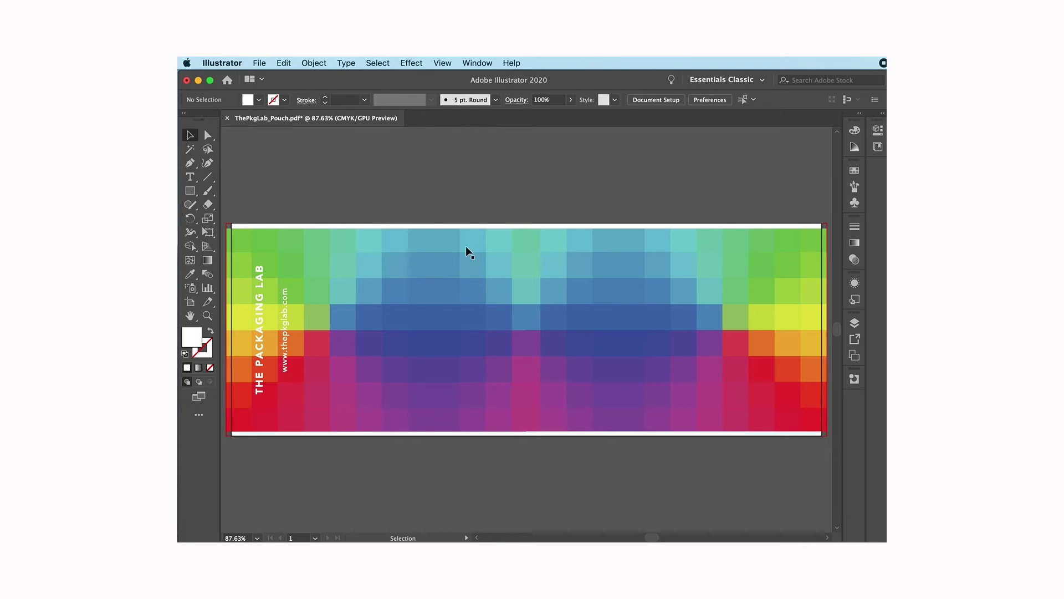
Step: Save as Adobe PDF named ThePkgLab_Pouch.pdf in Documents, confirming replacement of the existing file
click(263, 64)
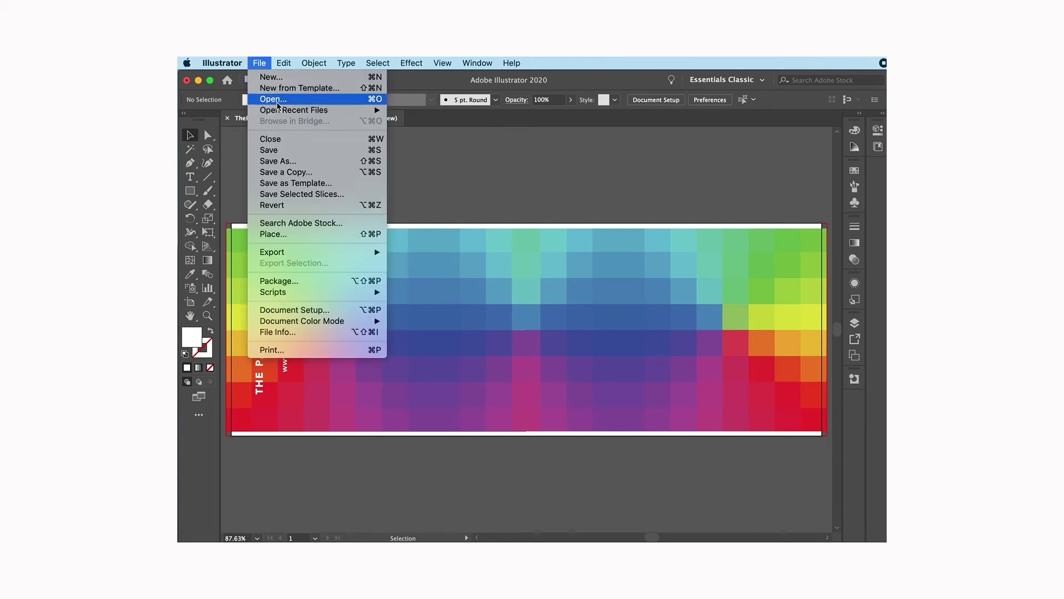
click(288, 162)
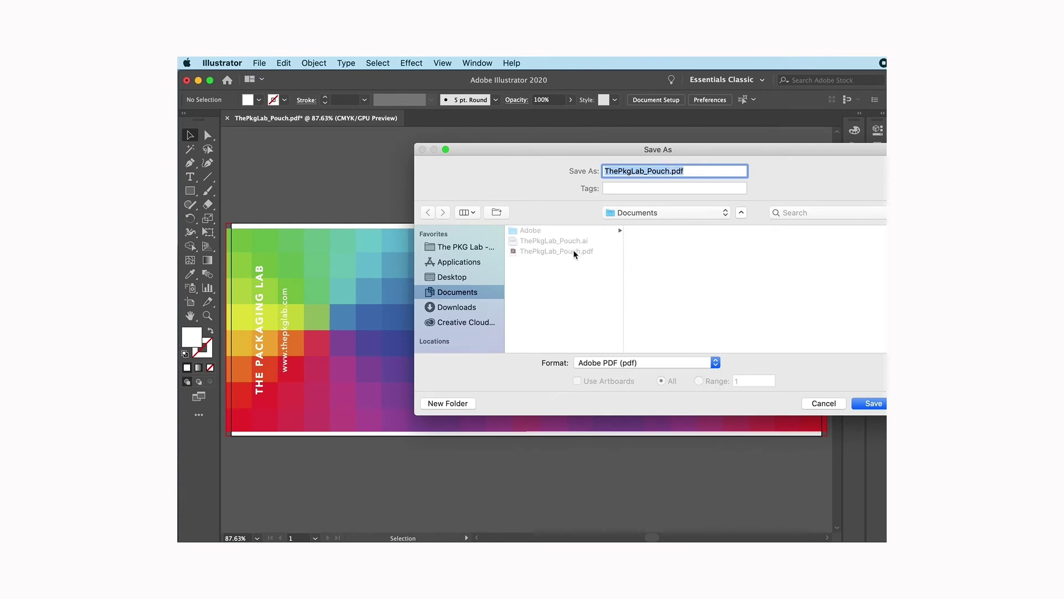
click(665, 362)
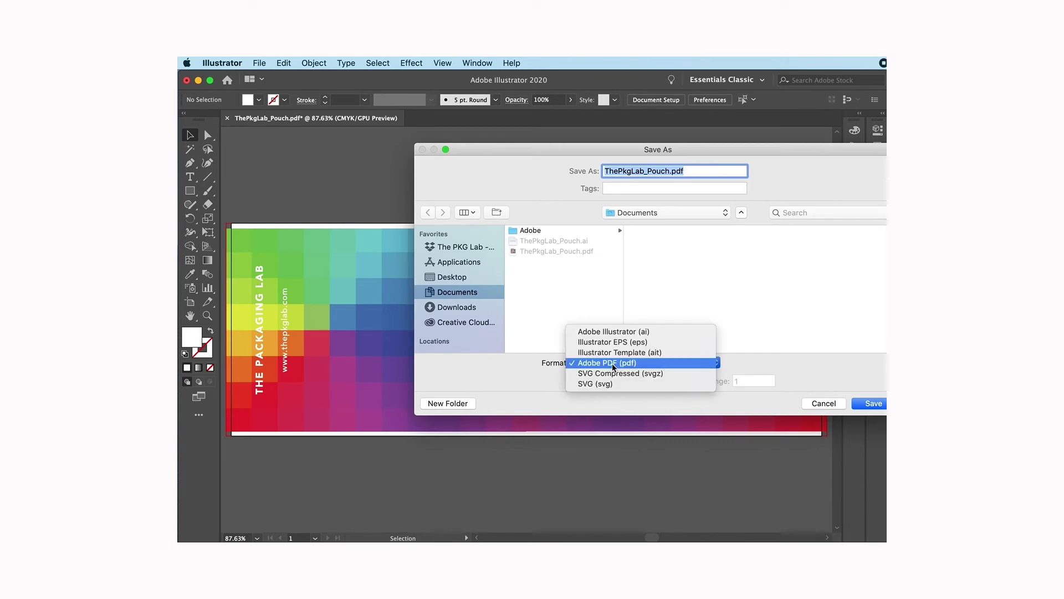
click(654, 366)
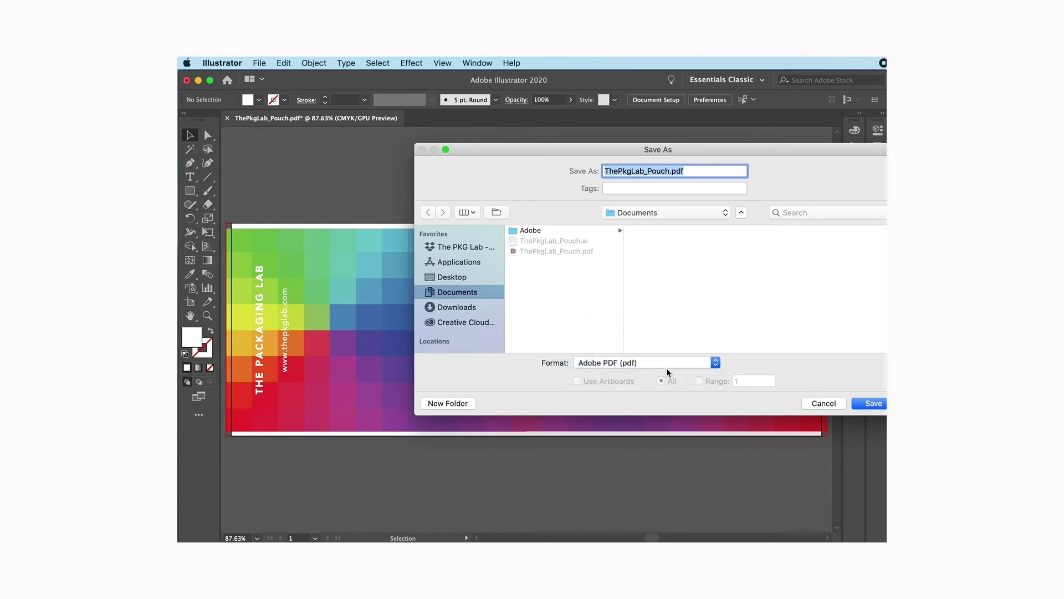
click(854, 403)
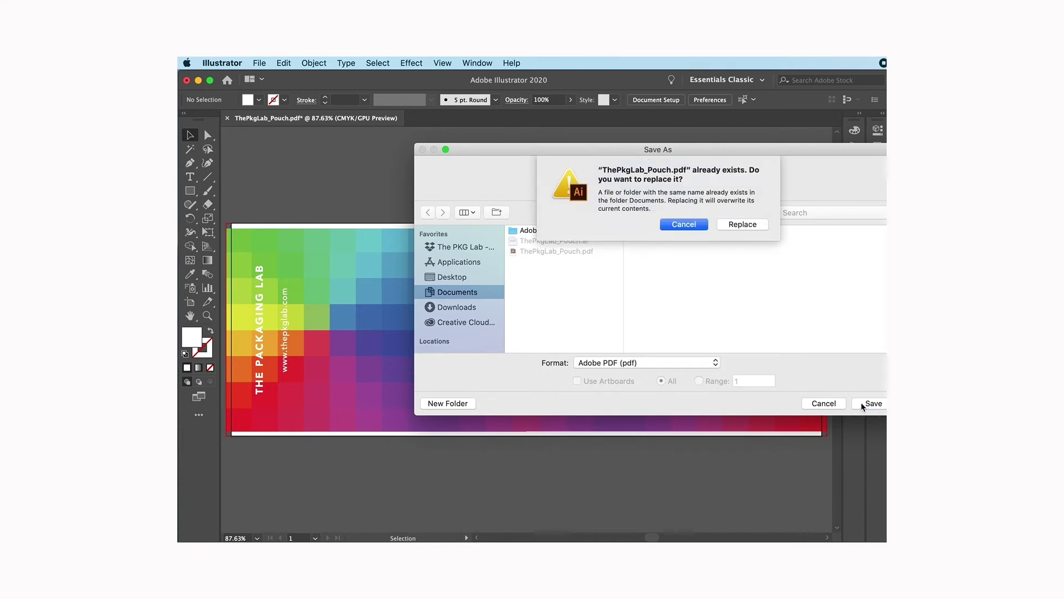
click(743, 224)
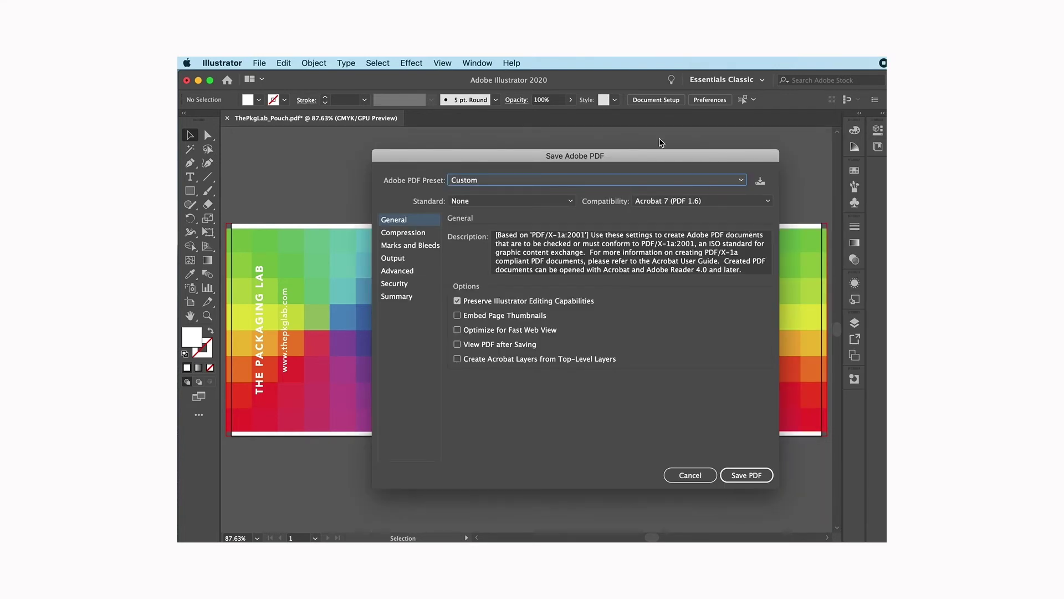
Step: Choose the [PDF/X-1a:2001] preset with Acrobat 7 (PDF 1.6) compatibility
click(518, 184)
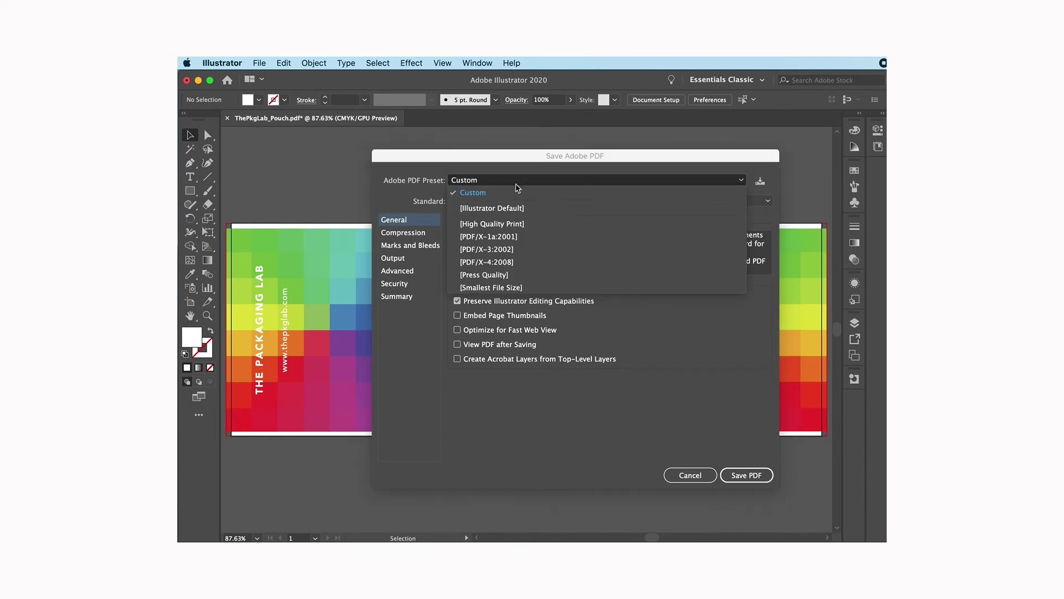
click(512, 237)
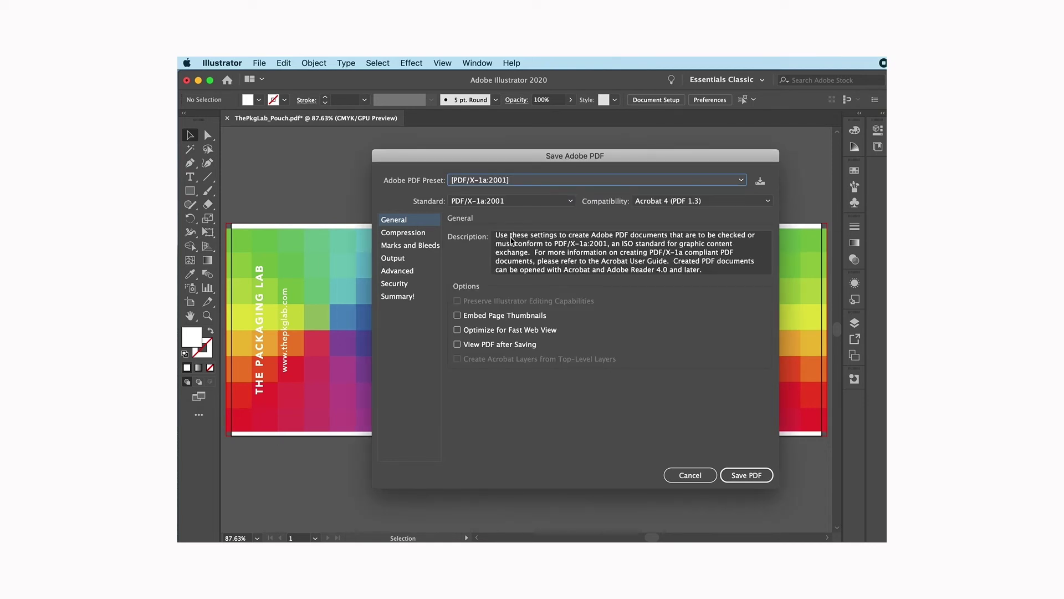
click(695, 203)
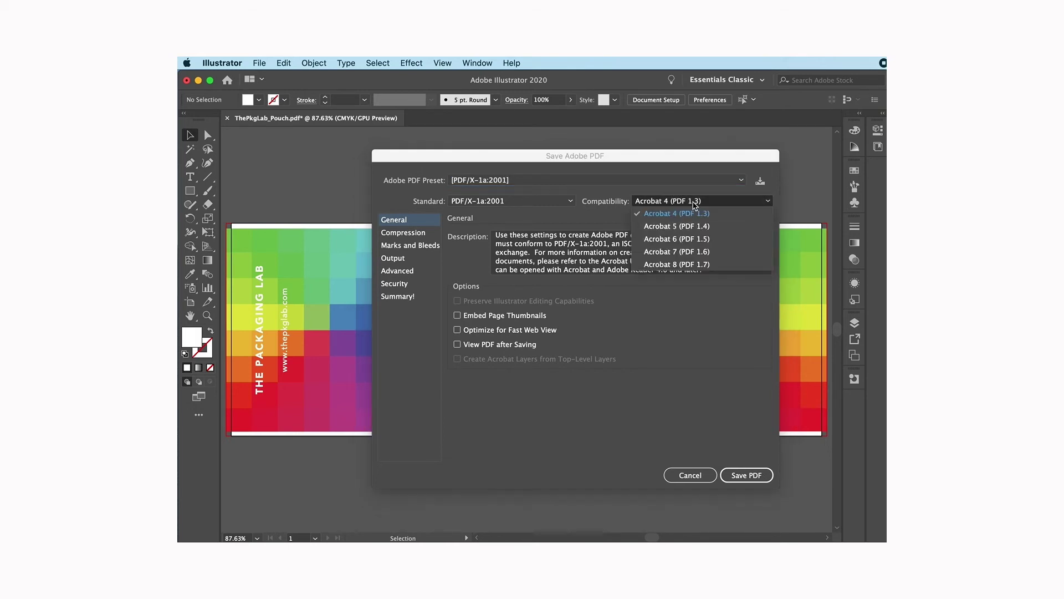
click(681, 252)
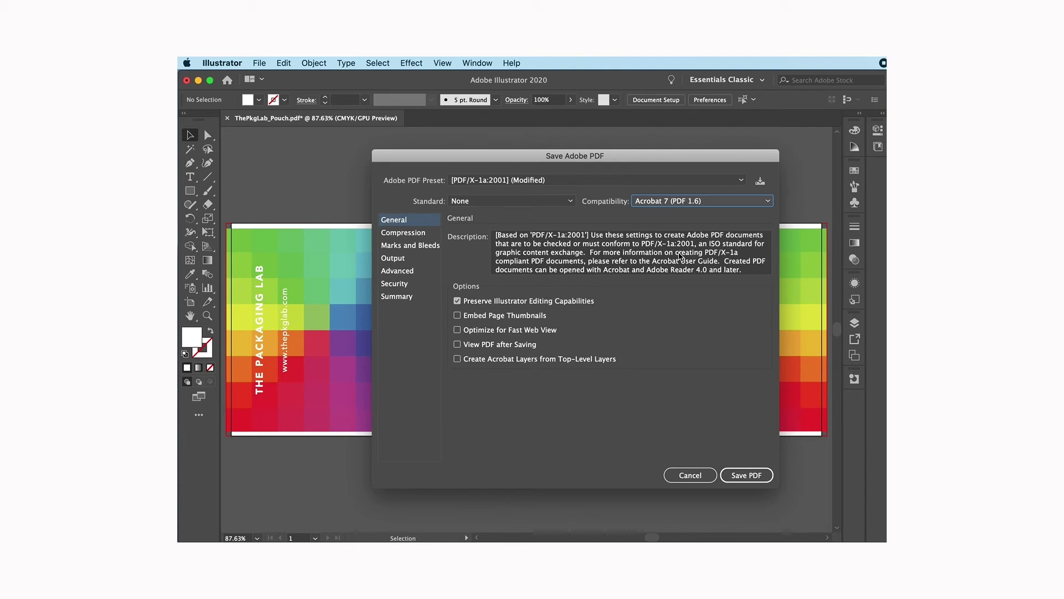
Step: Try Acrobat 5 and 8 compatibility, return to Acrobat 7, and enable View PDF after Saving
click(696, 203)
click(696, 229)
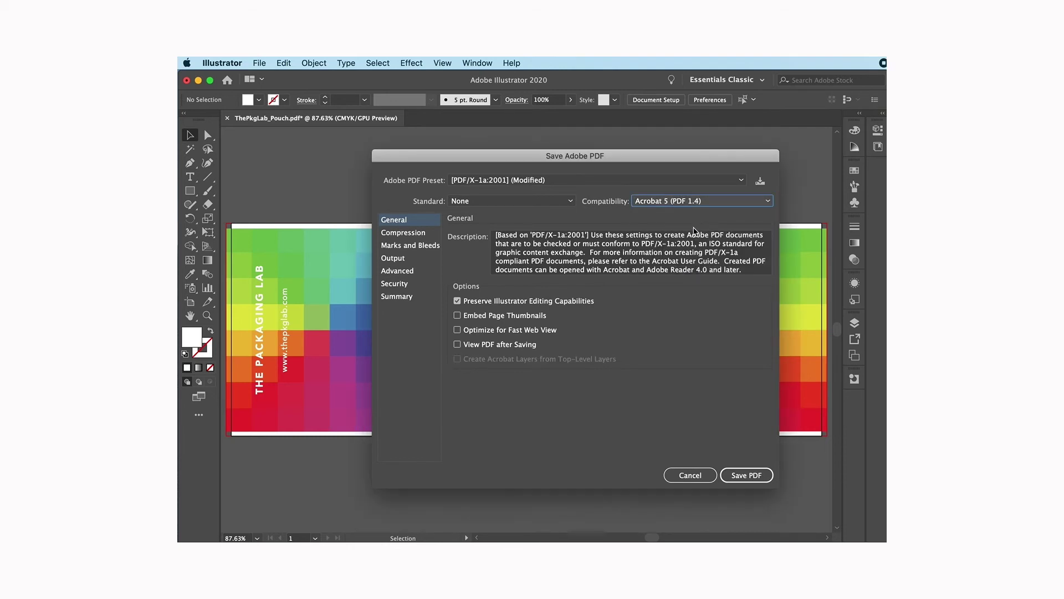
click(705, 203)
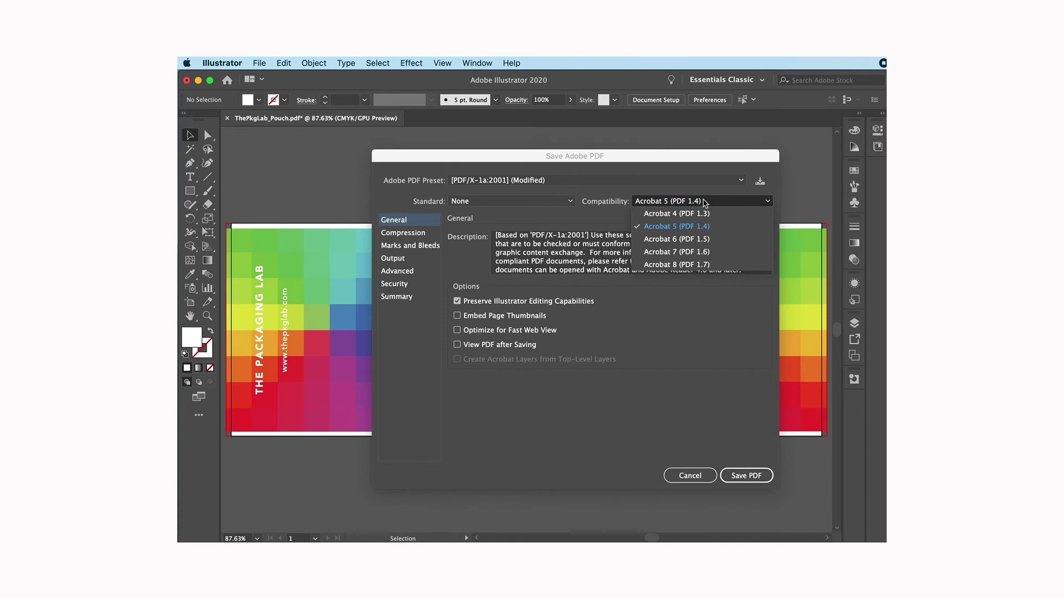
click(687, 266)
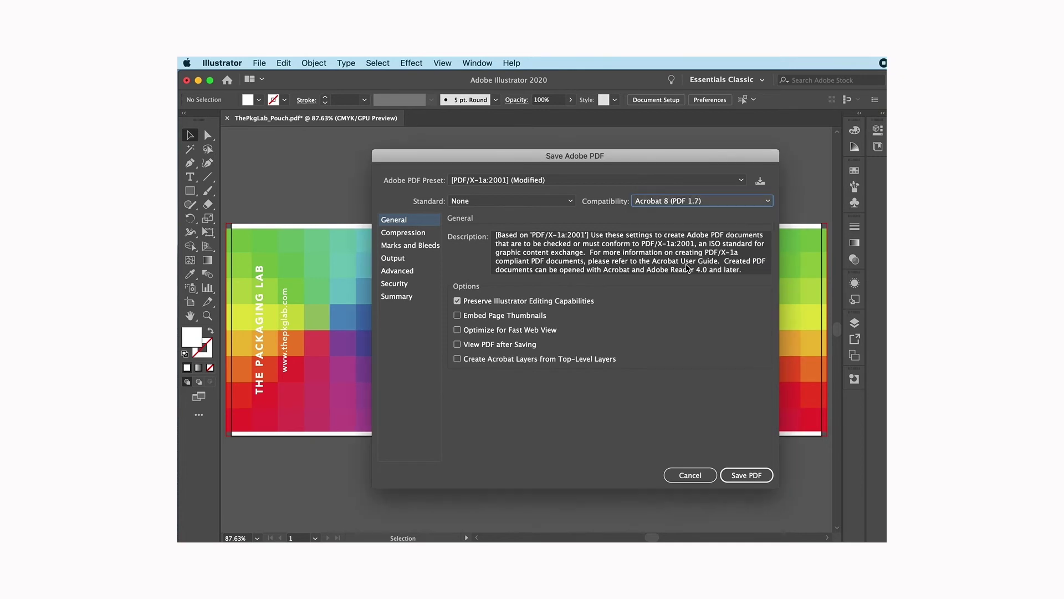
click(695, 203)
click(691, 253)
click(458, 344)
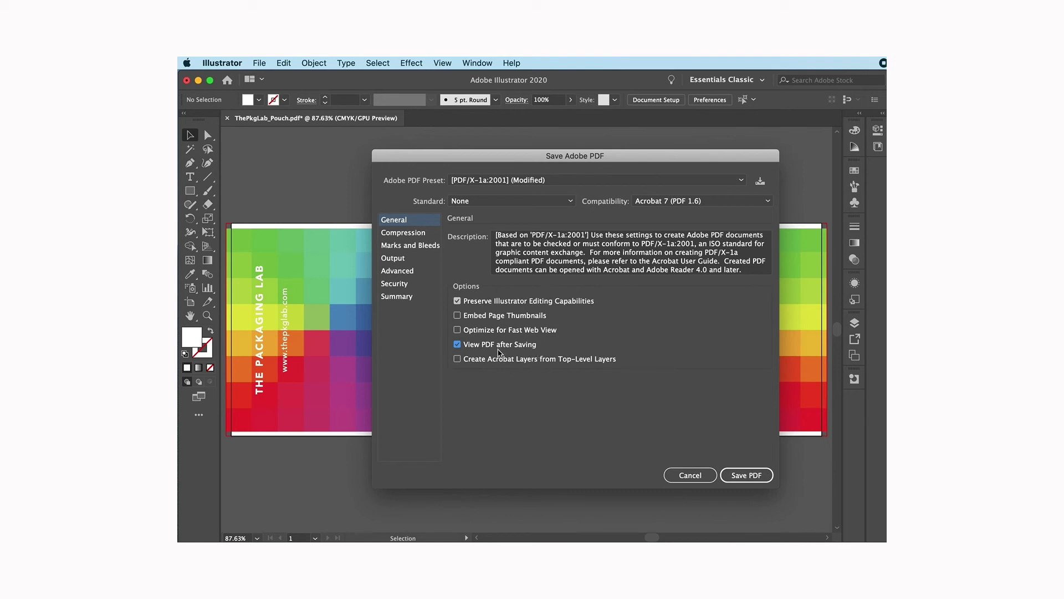
click(404, 234)
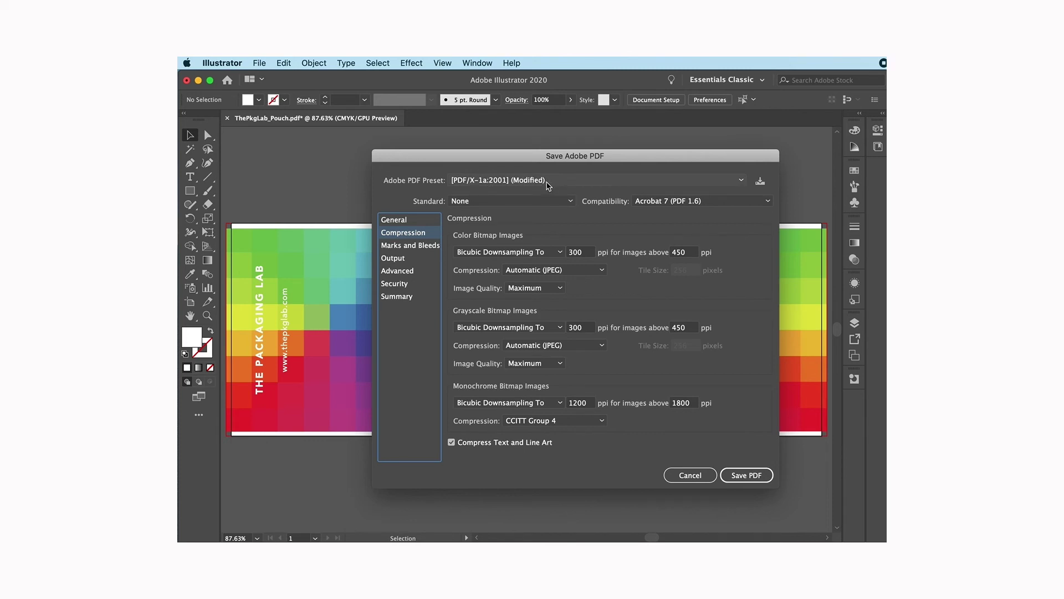
Step: Tick Use Document Bleed Settings under Marks and Bleeds, then review the Output and Advanced panels
click(418, 247)
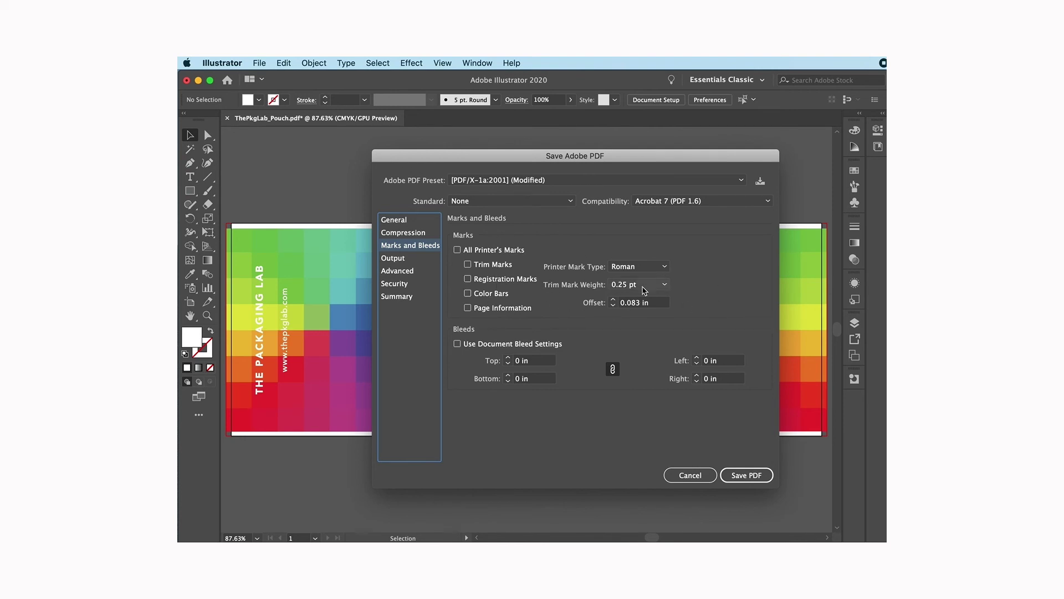
click(458, 345)
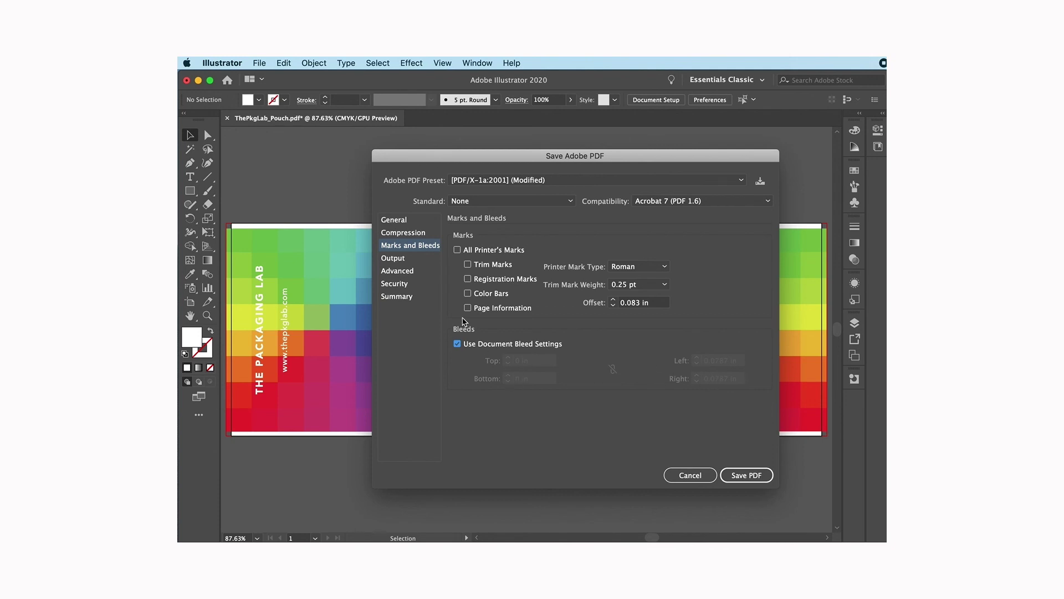
click(397, 260)
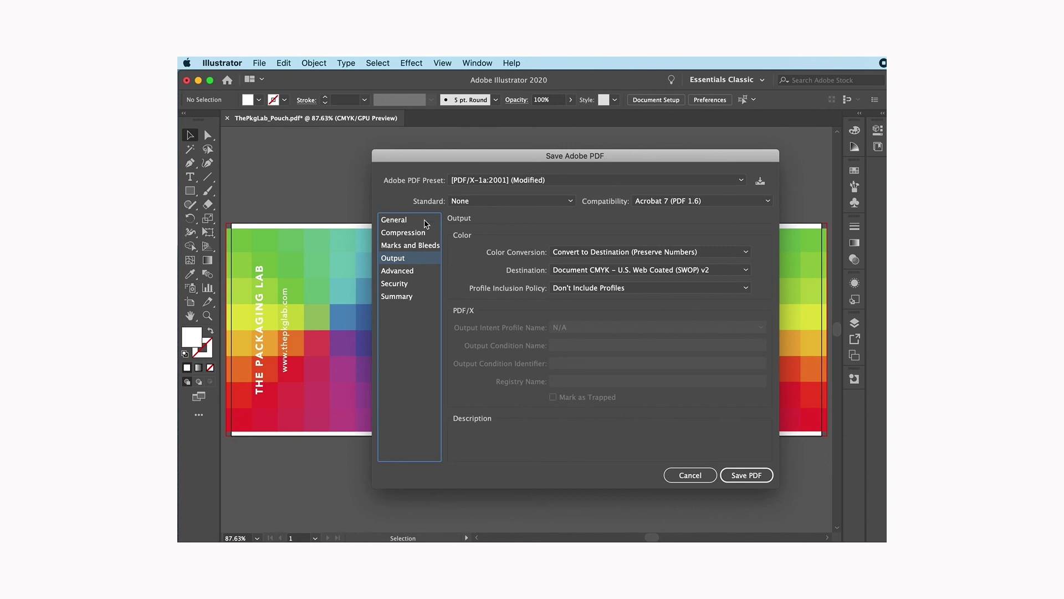
click(406, 271)
Step: Review the Security and Summary pages, then save the PDF/X-1a:2001 (Modified) PDF
click(403, 285)
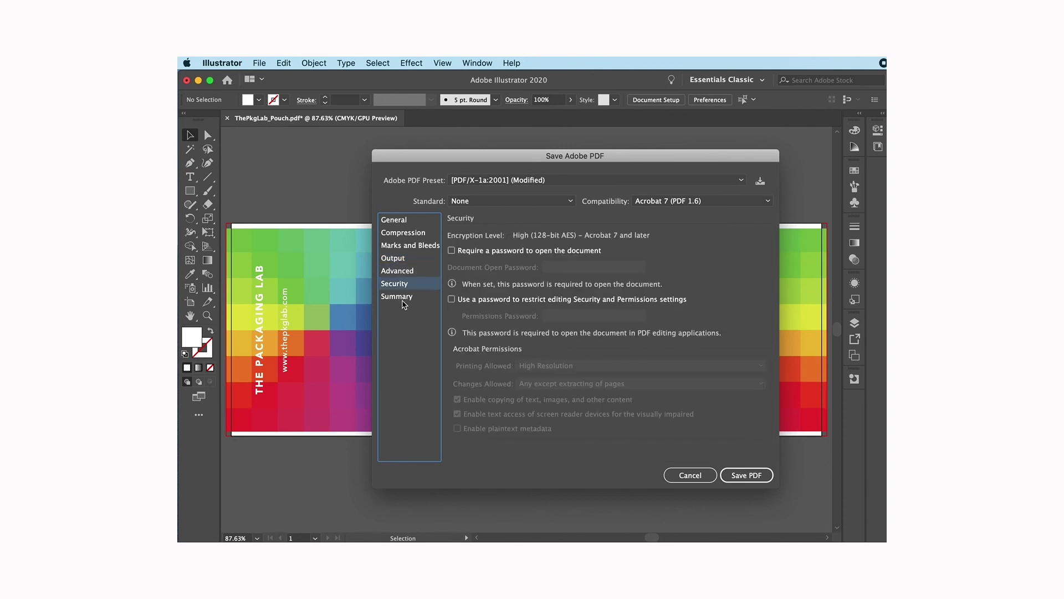
click(403, 300)
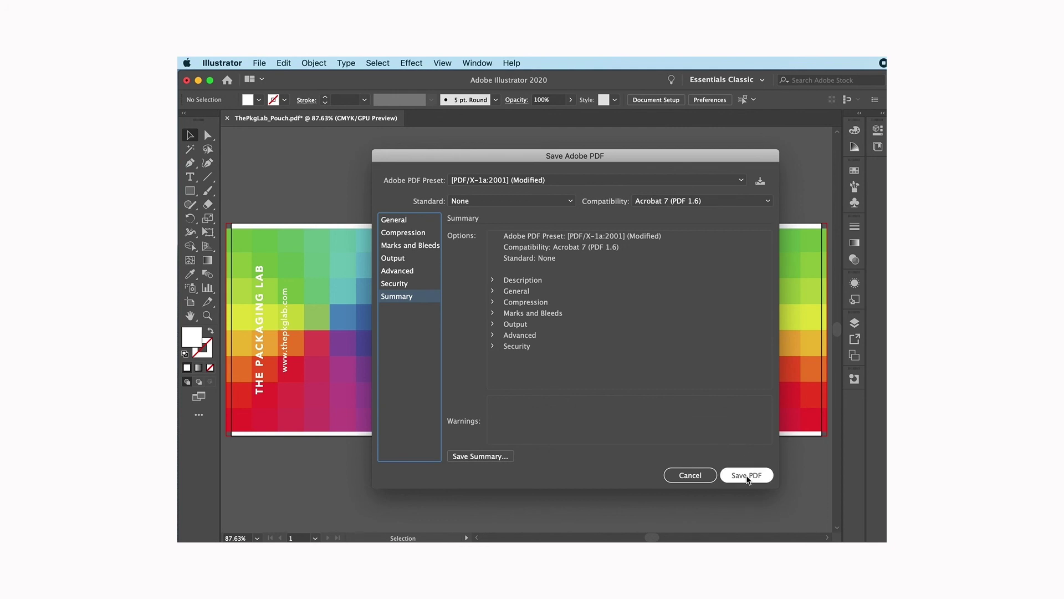
click(747, 475)
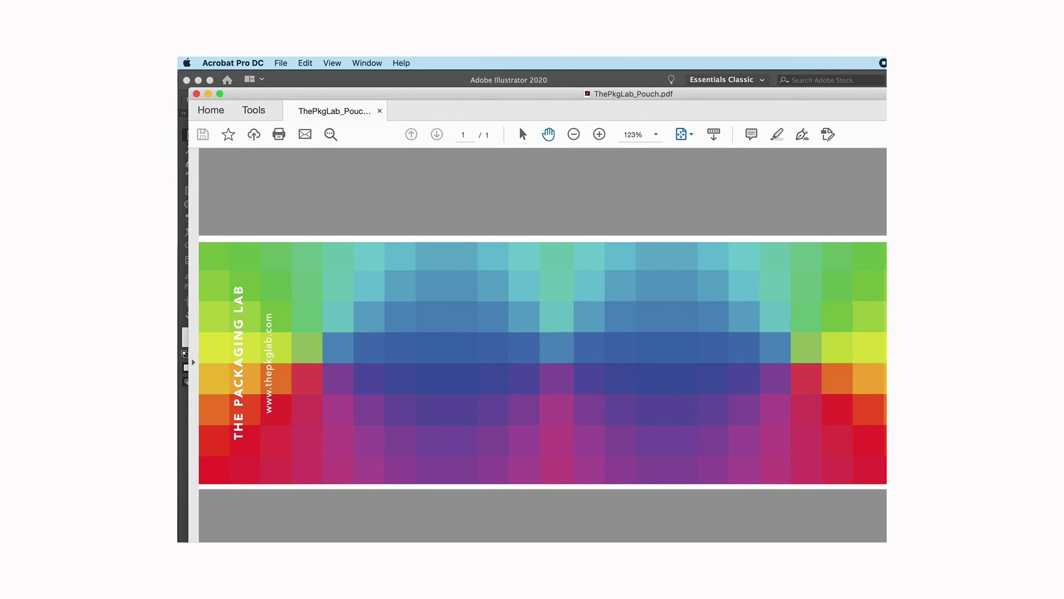
Step: Zoom out to view the whole saved pouch page in Acrobat, then close it
scroll(737, 331, down, 5)
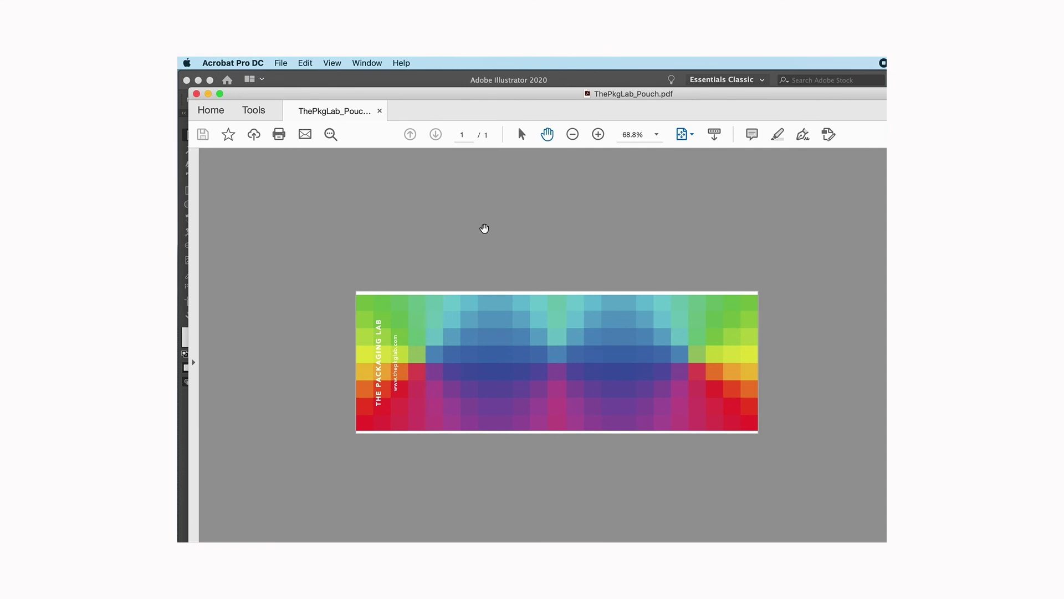
click(197, 94)
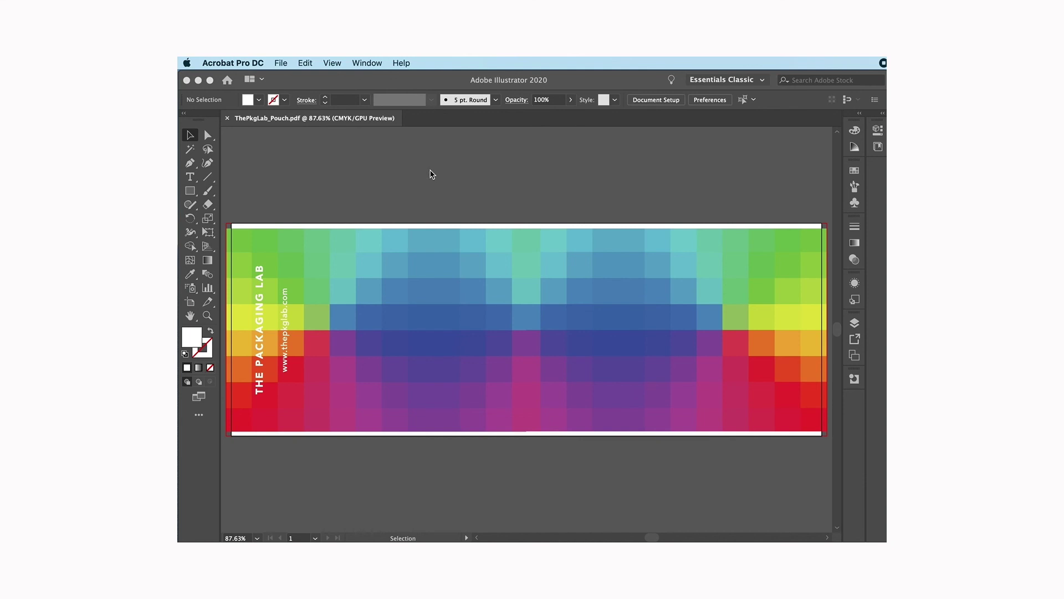